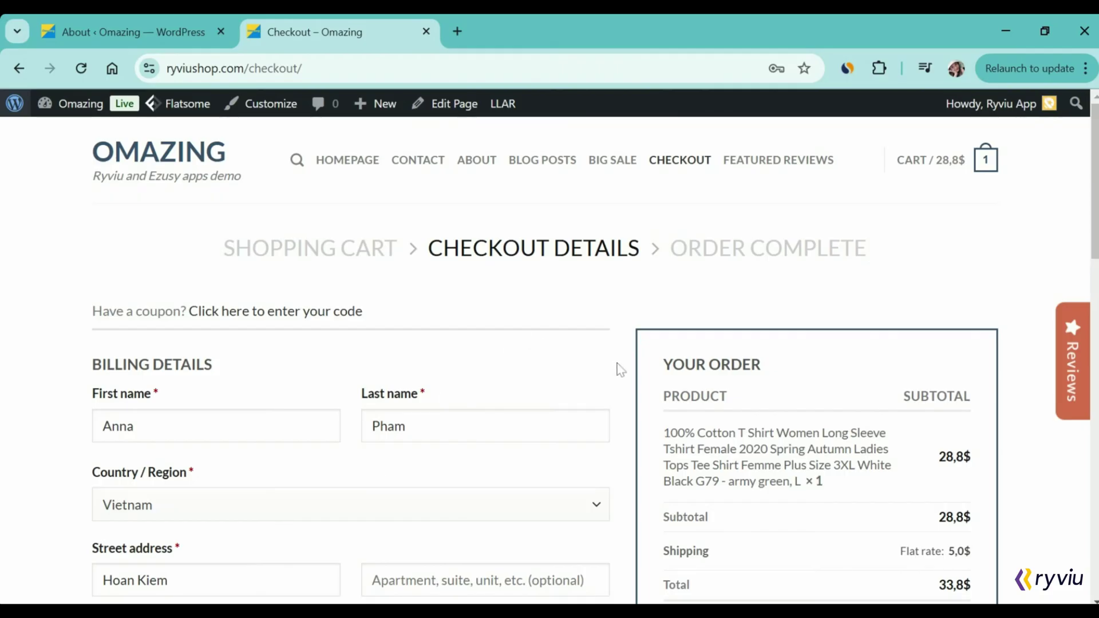
Reload the store checkout and pick Cash on delivery as the payment method
{"action": "scroll", "coordinate": [620, 369], "scroll_direction": "down", "scroll_amount": 5}
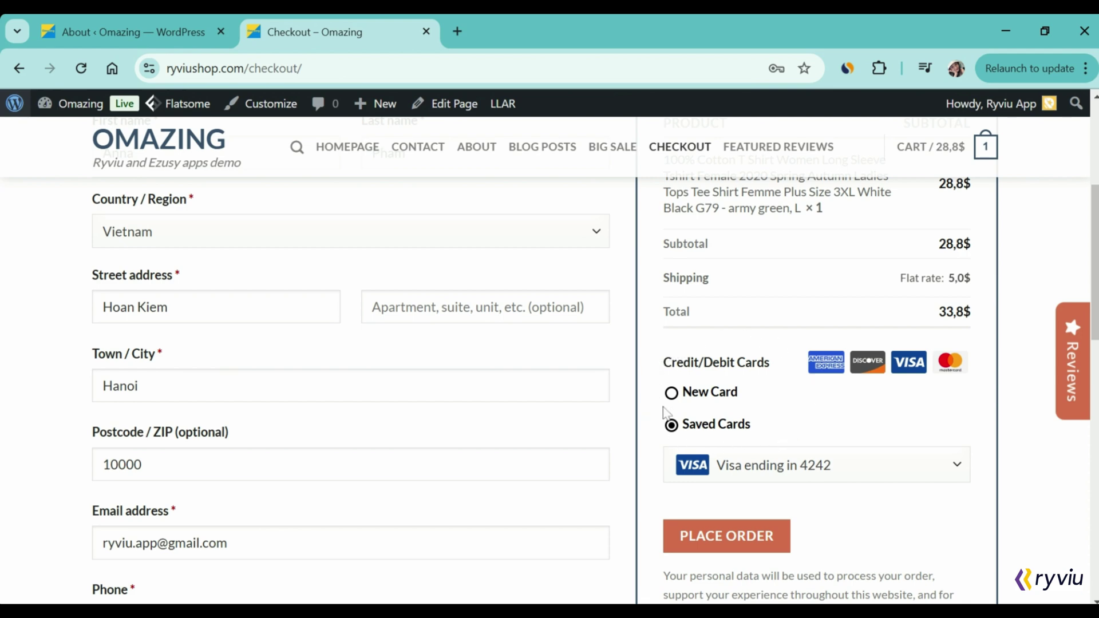
{"action": "scroll", "coordinate": [638, 453], "scroll_direction": "down", "scroll_amount": 4}
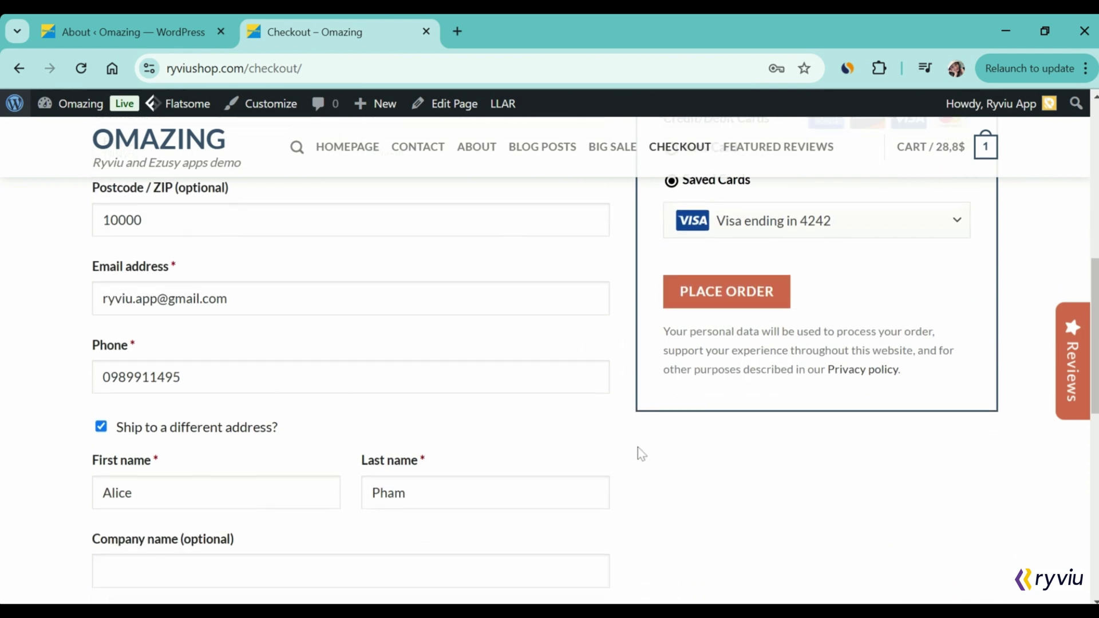
{"action": "scroll", "coordinate": [637, 453], "scroll_direction": "up", "scroll_amount": 9}
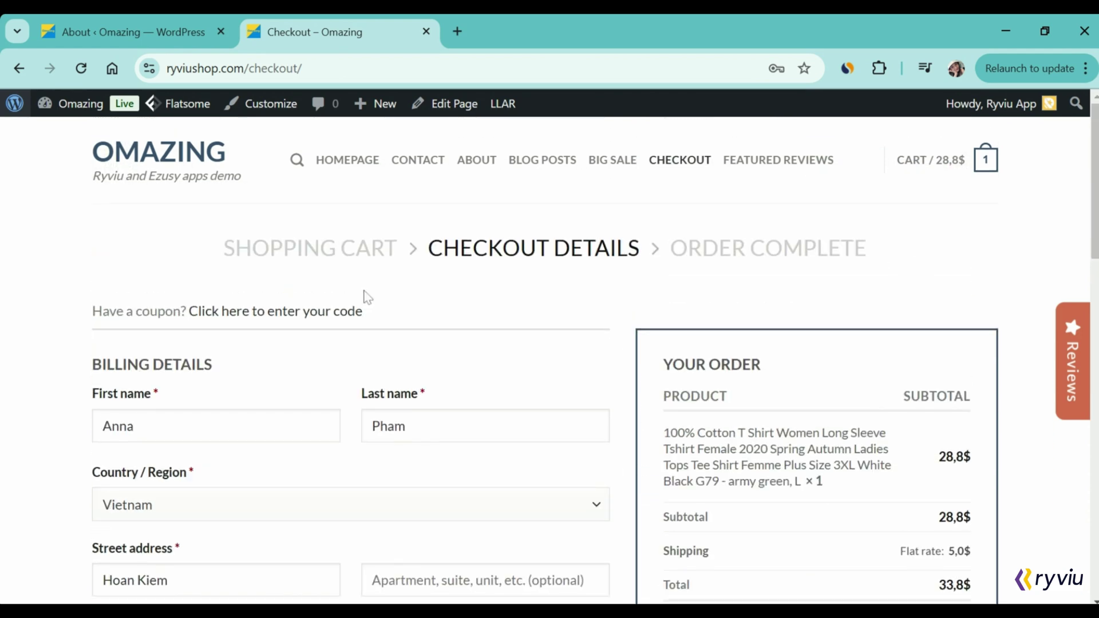
{"action": "left_click", "coordinate": [81, 68]}
{"action": "scroll", "coordinate": [32, 390], "scroll_direction": "down", "scroll_amount": 3}
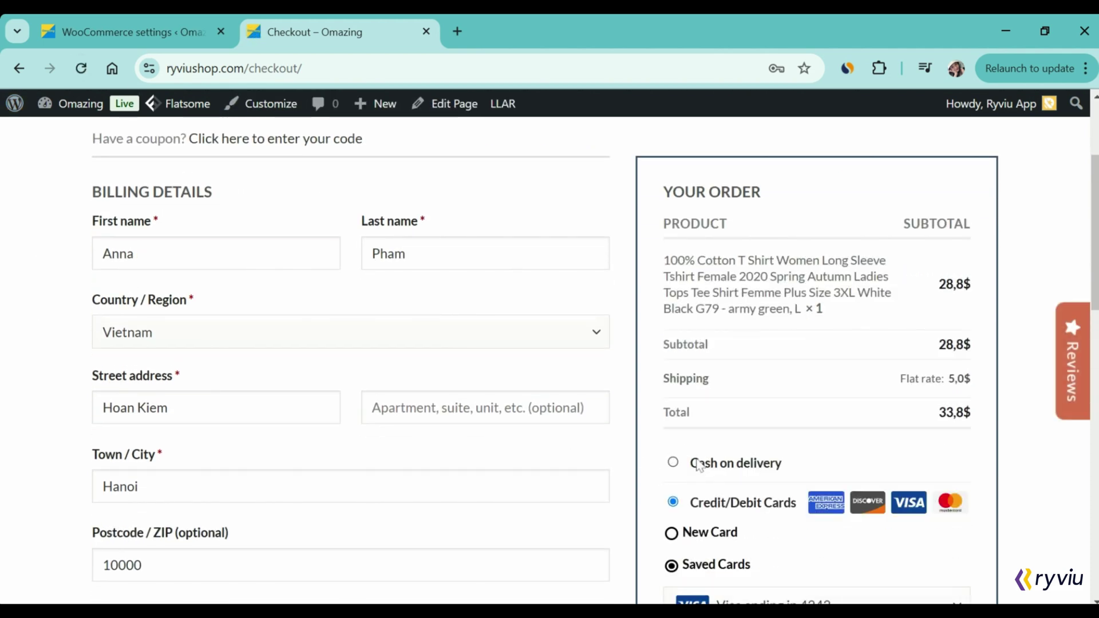
{"action": "left_click_drag", "start_coordinate": [784, 471], "coordinate": [676, 467]}
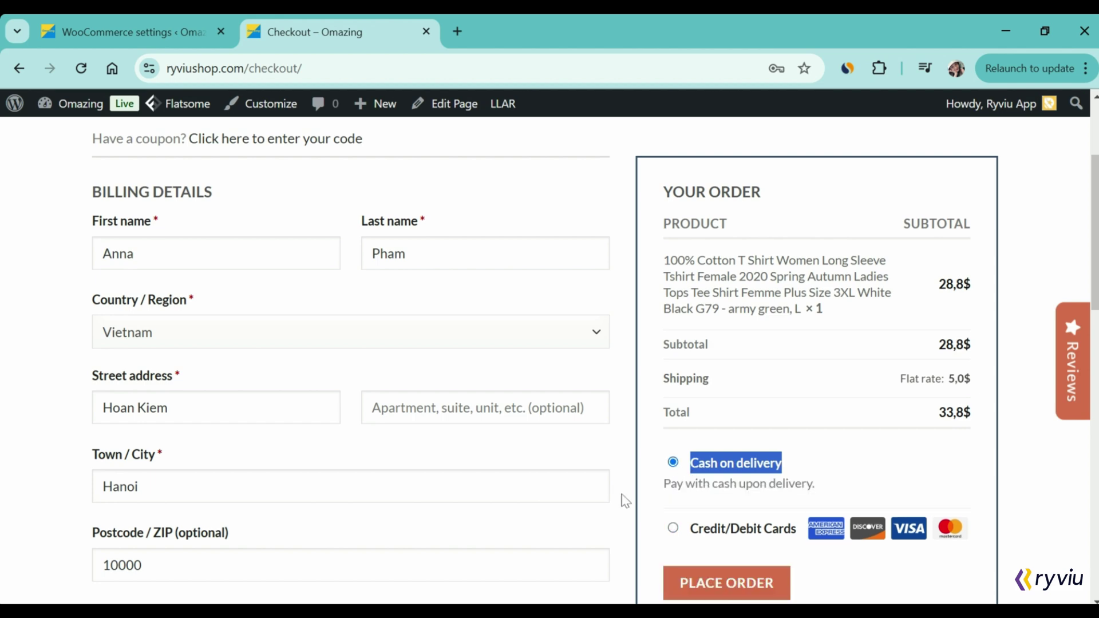
{"action": "scroll", "coordinate": [637, 493], "scroll_direction": "down", "scroll_amount": 3}
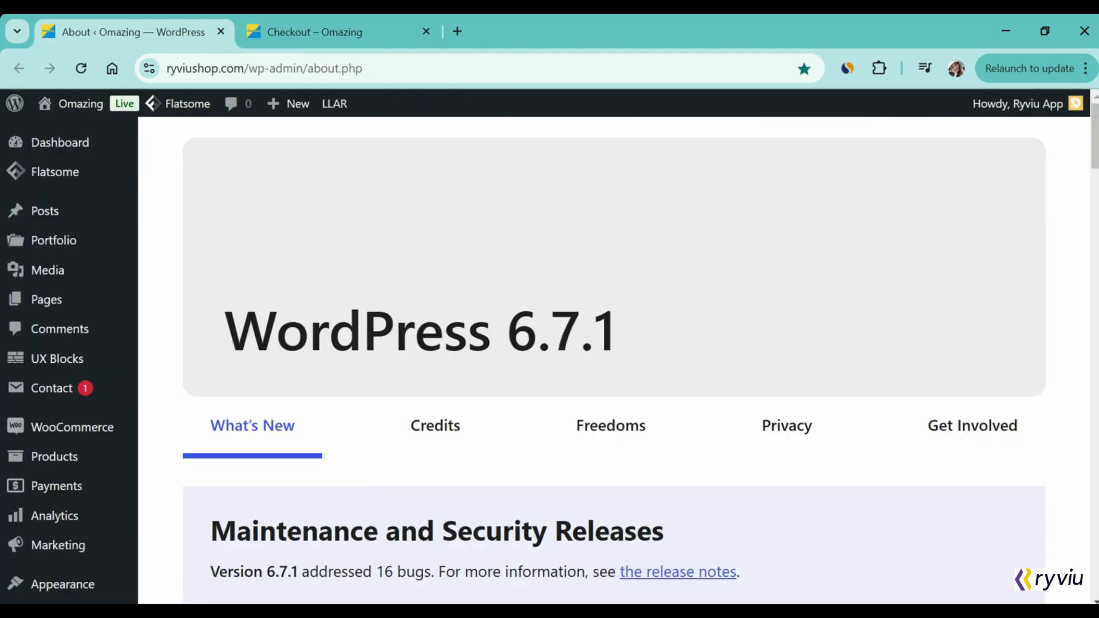
Go to WooCommerce Settings from the admin sidebar's WooCommerce menu
{"action": "mouse_move", "coordinate": [101, 433]}
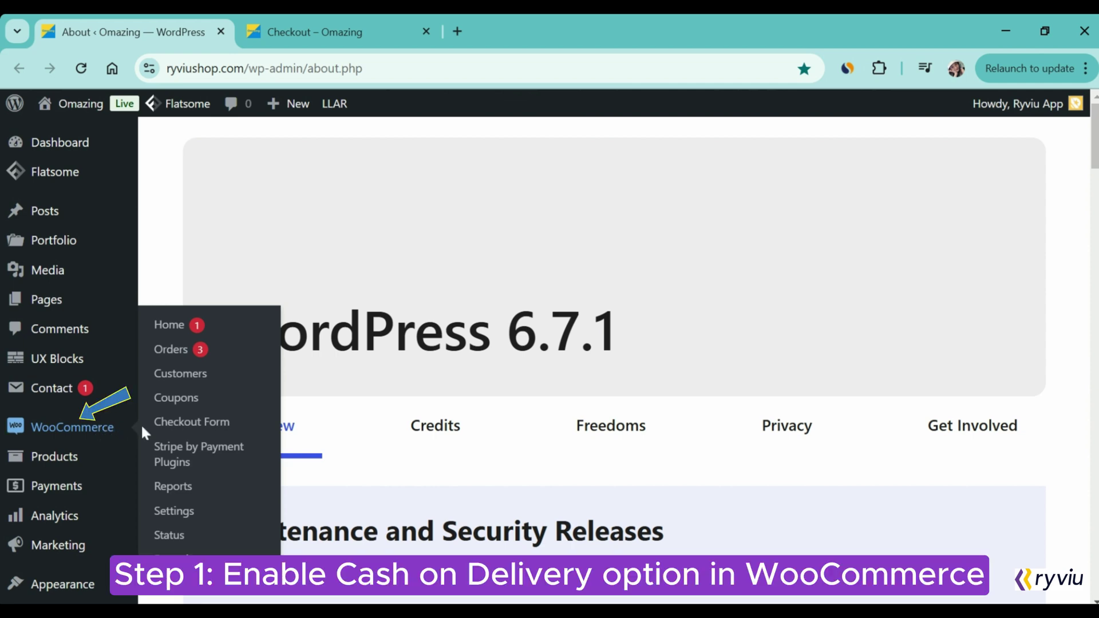
{"action": "left_click", "coordinate": [189, 518]}
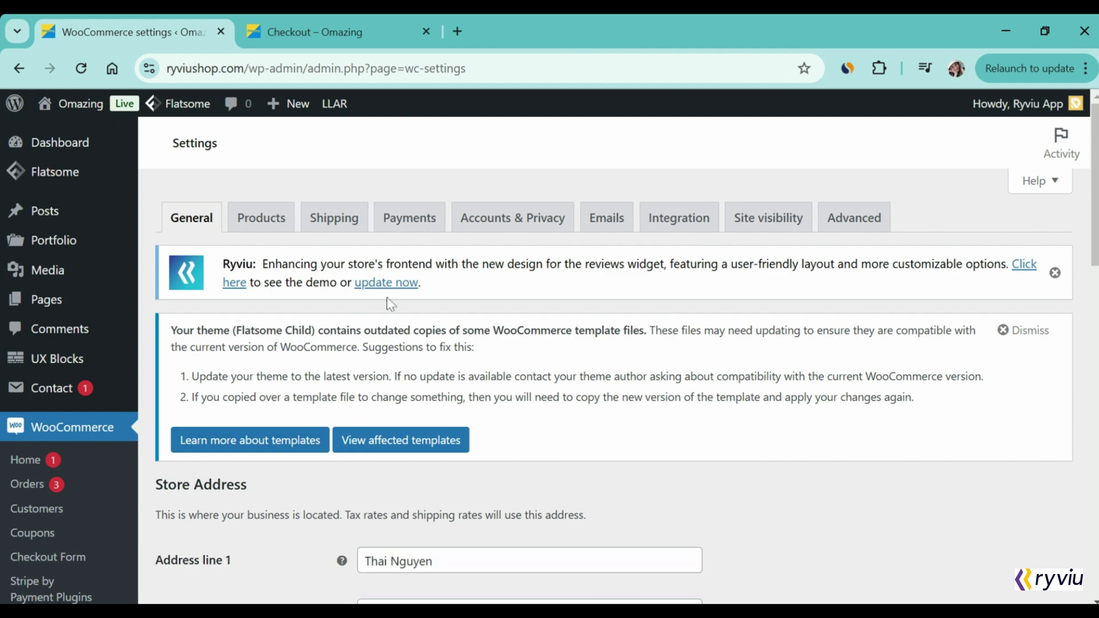
On the Payments tab, switch on Cash on delivery beside Credit Cards (Stripe)
{"action": "left_click", "coordinate": [409, 220]}
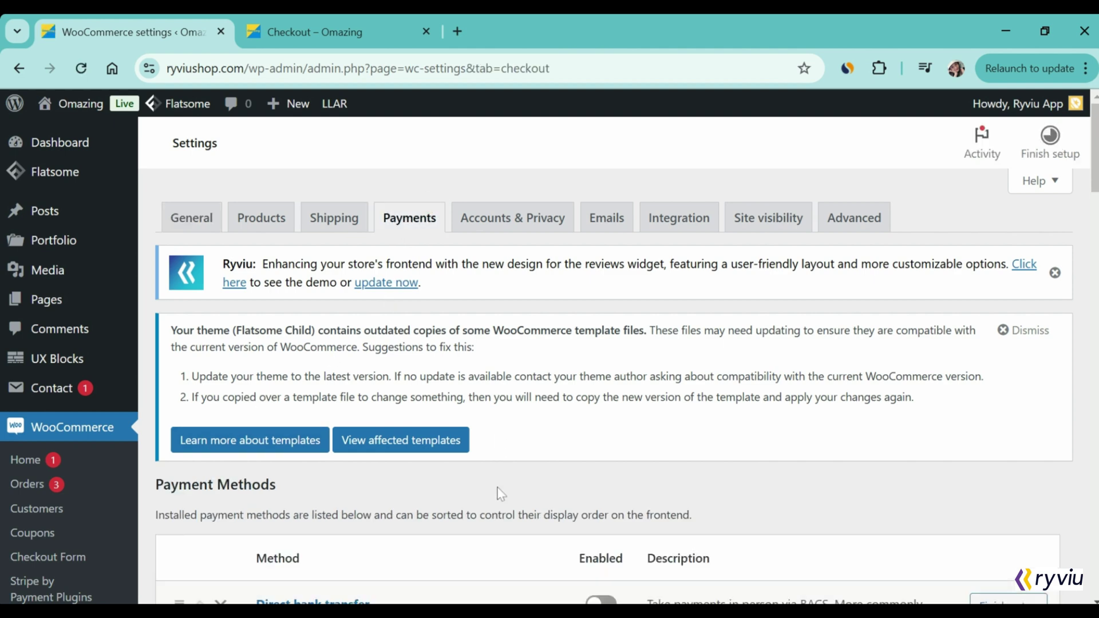
{"action": "scroll", "coordinate": [501, 493], "scroll_direction": "down", "scroll_amount": 6}
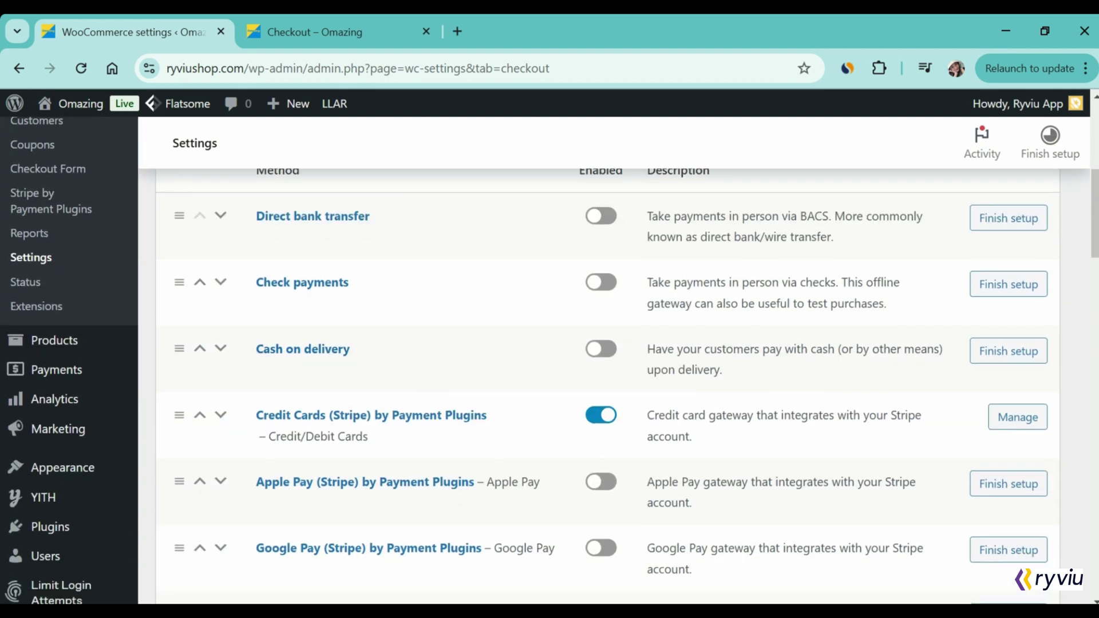
{"action": "left_click_drag", "start_coordinate": [647, 349], "coordinate": [827, 350]}
{"action": "left_click", "coordinate": [747, 371]}
{"action": "left_click", "coordinate": [610, 353]}
Open Cash on delivery's Finish setup page and scroll to the Enable for shipping methods field
{"action": "left_click", "coordinate": [1000, 366]}
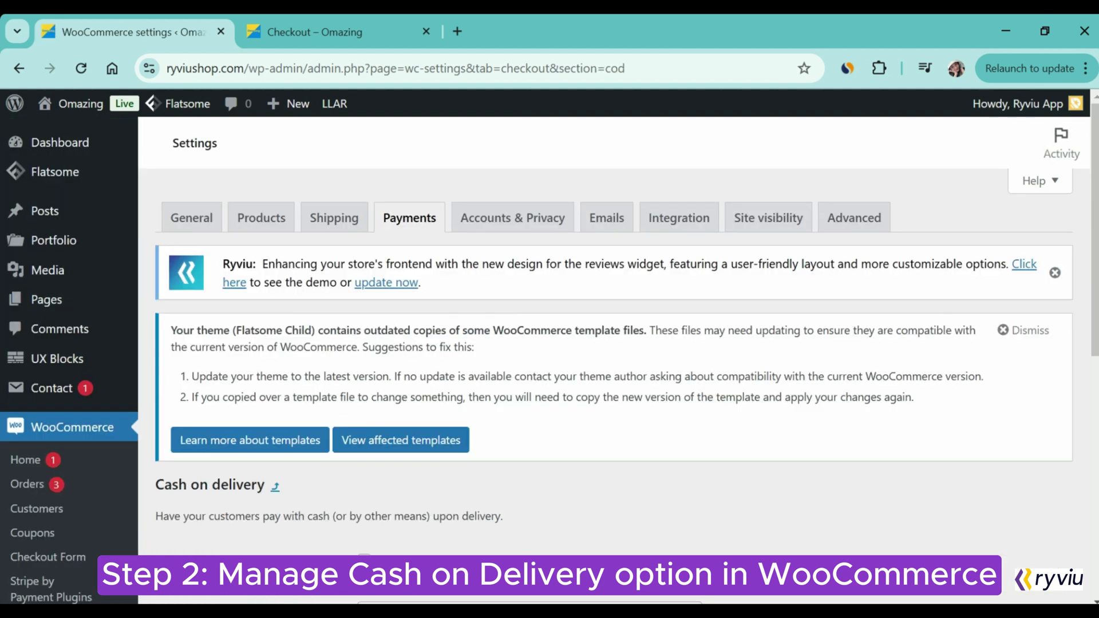
{"action": "scroll", "coordinate": [490, 522], "scroll_direction": "down", "scroll_amount": 1}
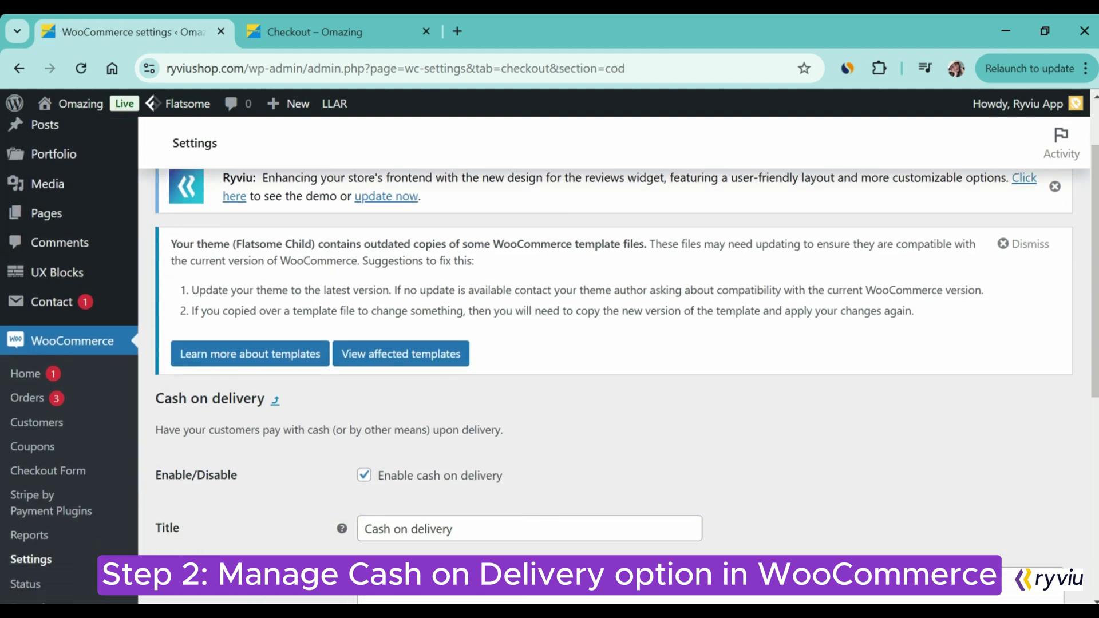
{"action": "scroll", "coordinate": [349, 549], "scroll_direction": "down", "scroll_amount": 2}
{"action": "scroll", "coordinate": [615, 355], "scroll_direction": "down", "scroll_amount": 2}
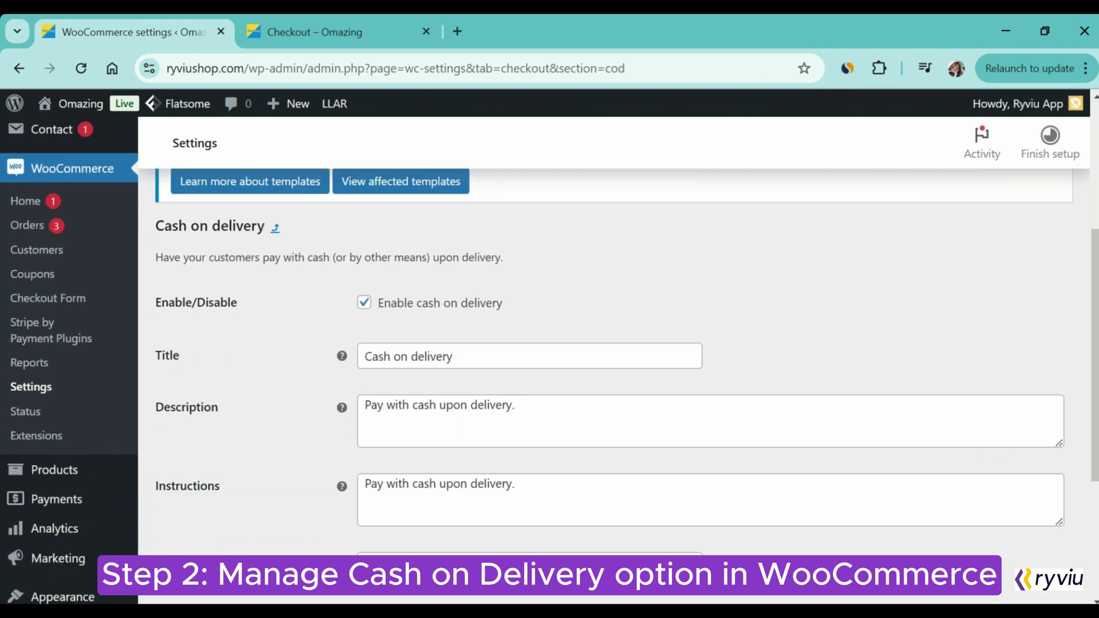
{"action": "scroll", "coordinate": [615, 355], "scroll_direction": "down", "scroll_amount": 2}
{"action": "scroll", "coordinate": [334, 562], "scroll_direction": "down", "scroll_amount": 2}
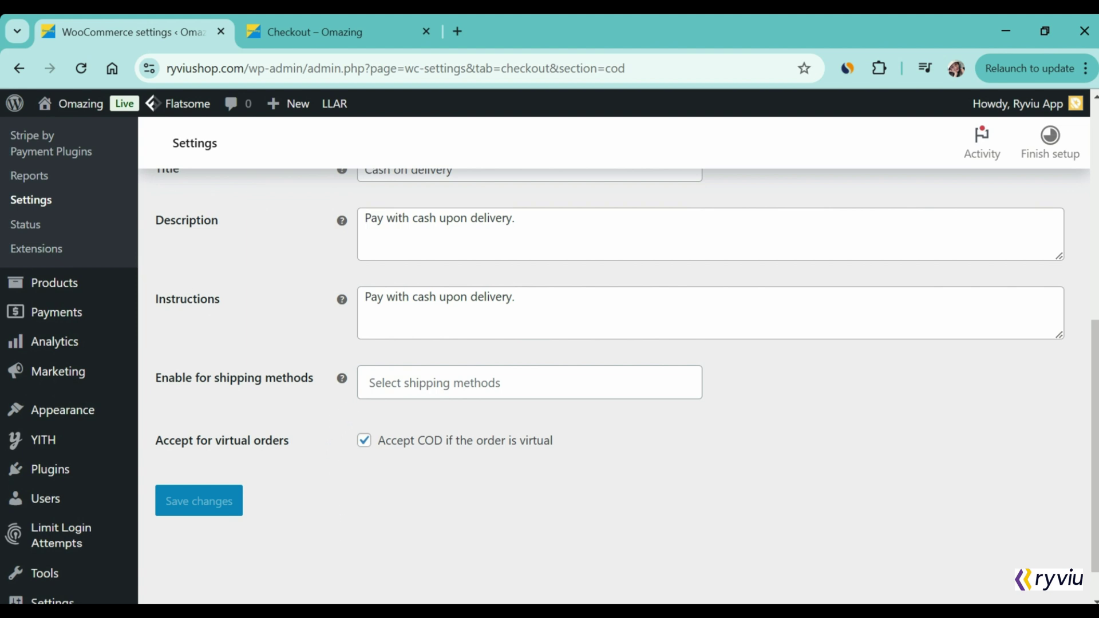
Limit Cash on delivery to Local – Flat rate (#2) and Local 1 – Flat rate (#4), then save
{"action": "left_click", "coordinate": [529, 383]}
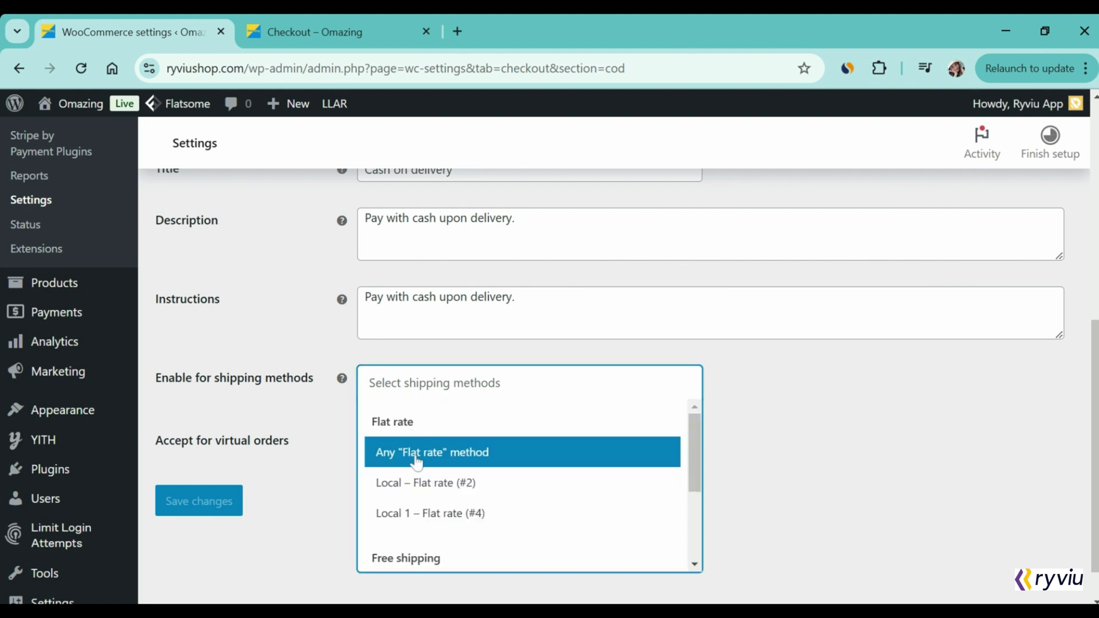
{"action": "scroll", "coordinate": [417, 462], "scroll_direction": "down", "scroll_amount": 3}
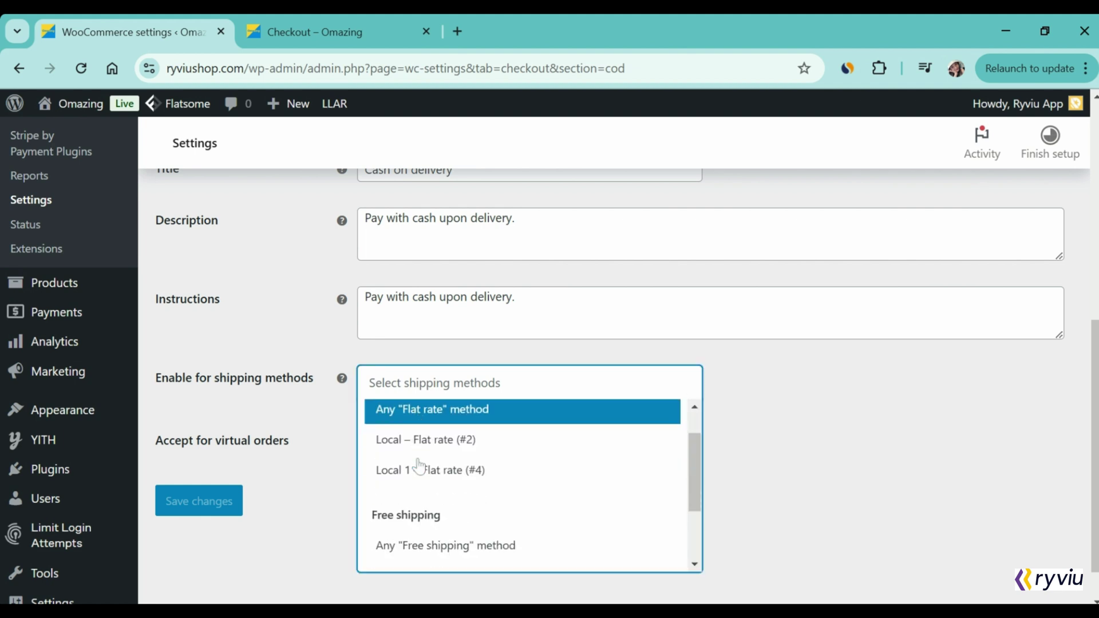
{"action": "scroll", "coordinate": [419, 466], "scroll_direction": "up", "scroll_amount": 3}
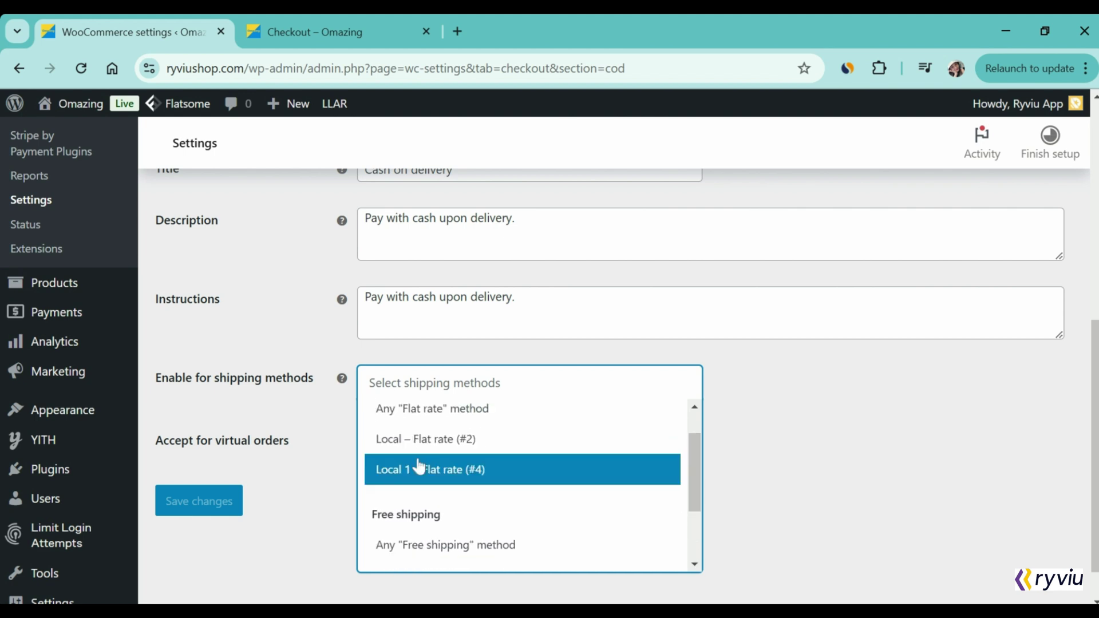
{"action": "scroll", "coordinate": [418, 466], "scroll_direction": "up", "scroll_amount": 1}
{"action": "scroll", "coordinate": [418, 467], "scroll_direction": "down", "scroll_amount": 4}
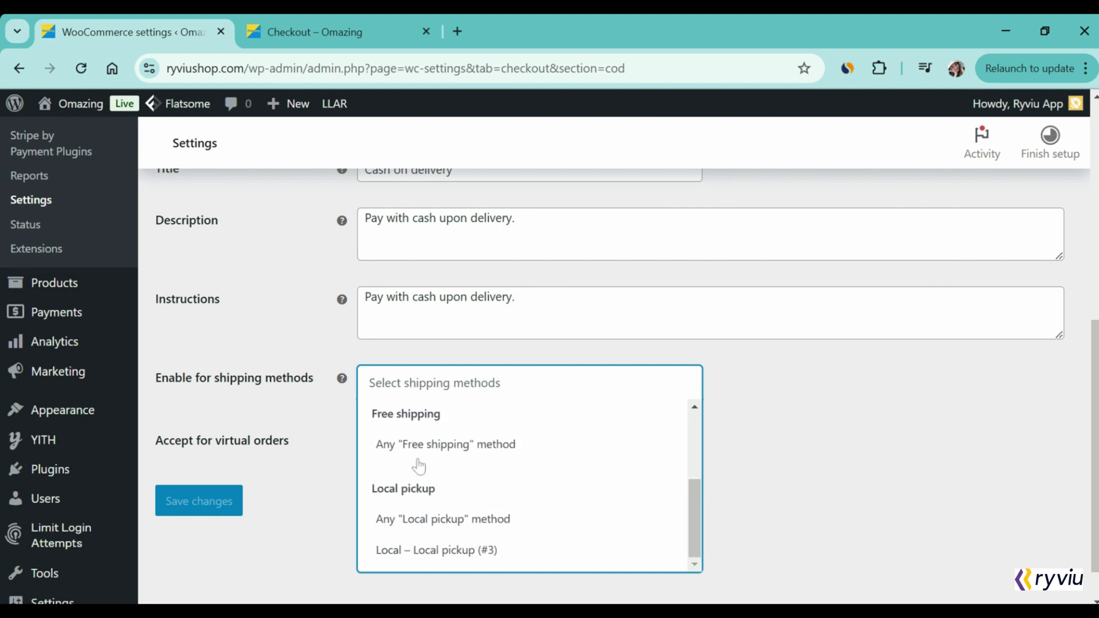
{"action": "scroll", "coordinate": [419, 466], "scroll_direction": "up", "scroll_amount": 1}
{"action": "scroll", "coordinate": [418, 467], "scroll_direction": "up", "scroll_amount": 2}
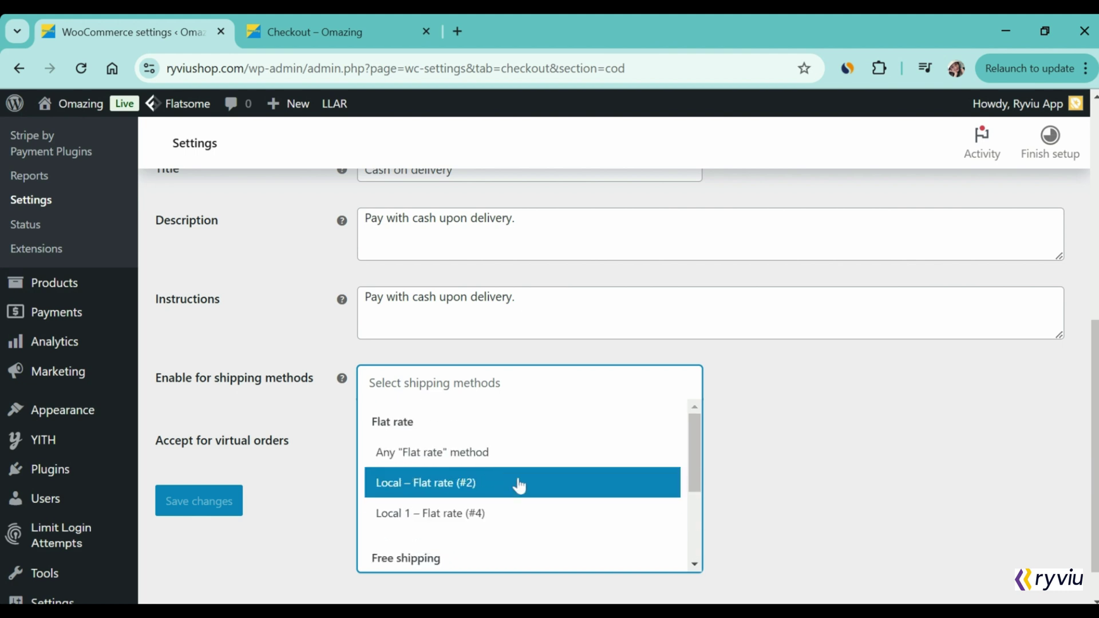
{"action": "left_click", "coordinate": [480, 486]}
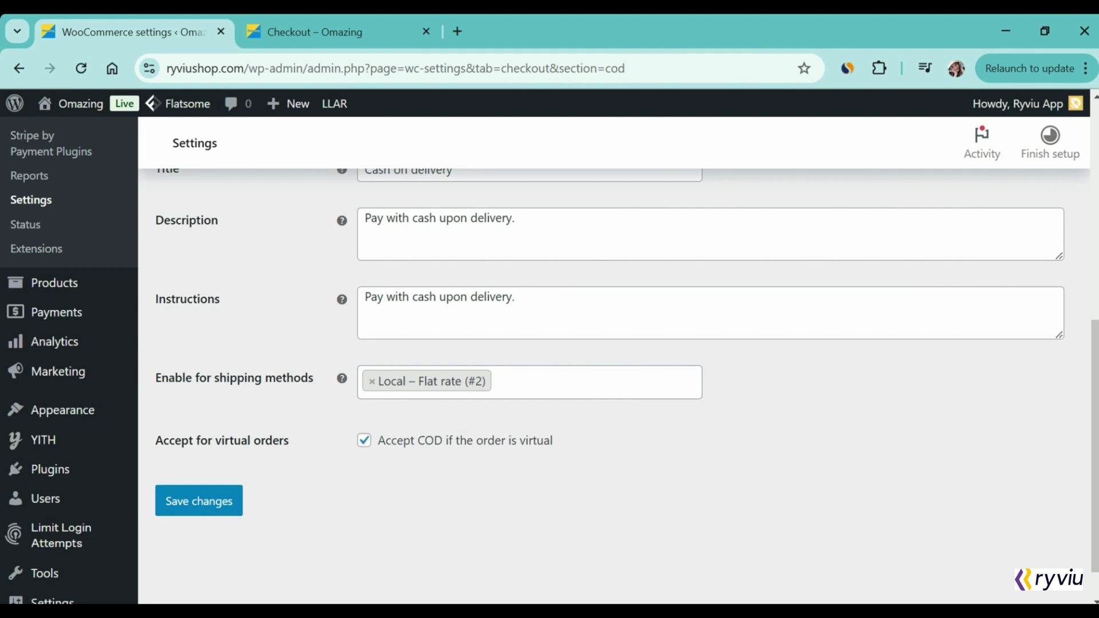
{"action": "key", "text": "Down"}
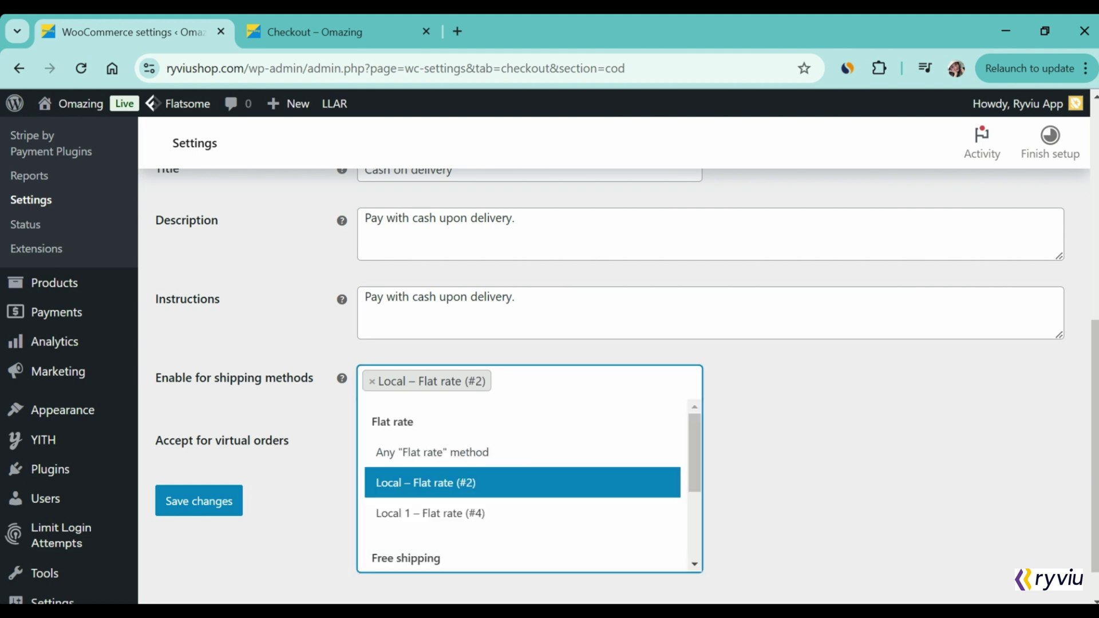
{"action": "left_click", "coordinate": [484, 515]}
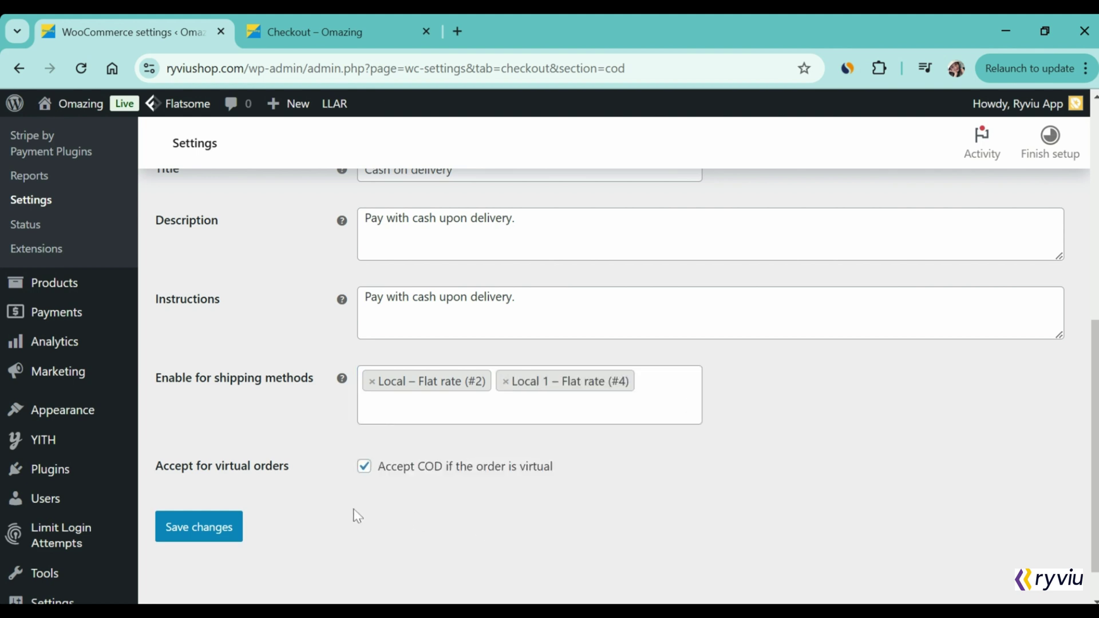
{"action": "left_click", "coordinate": [216, 525]}
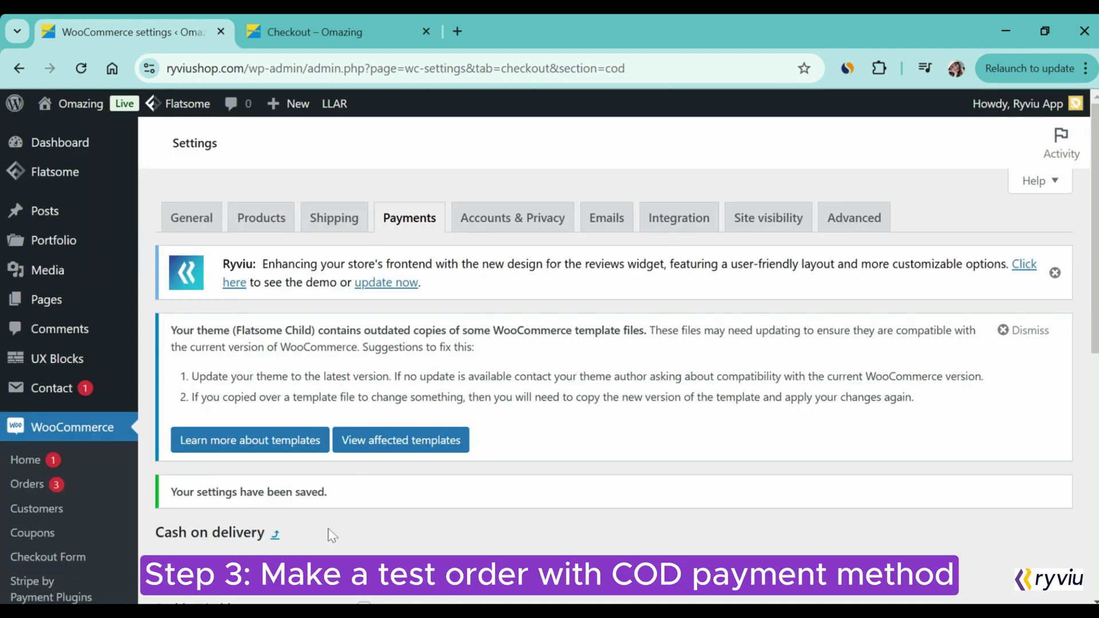
Return to the Checkout – Omazing store tab
{"action": "left_click", "coordinate": [358, 17]}
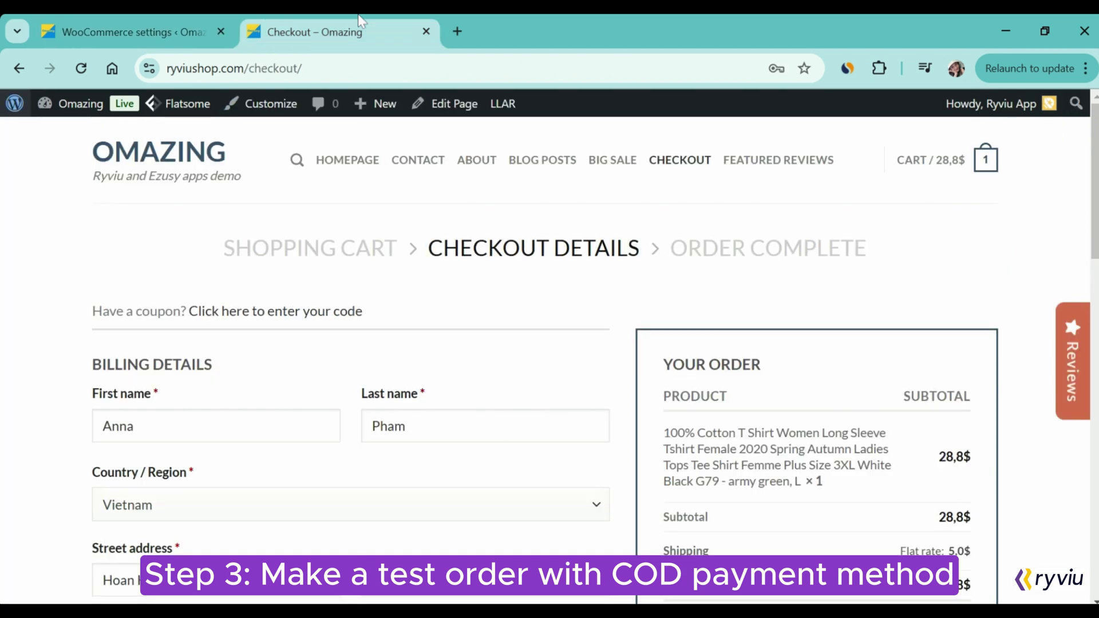
Reload the checkout, choose the new Cash on delivery option, and review the billing fields
{"action": "left_click", "coordinate": [84, 77]}
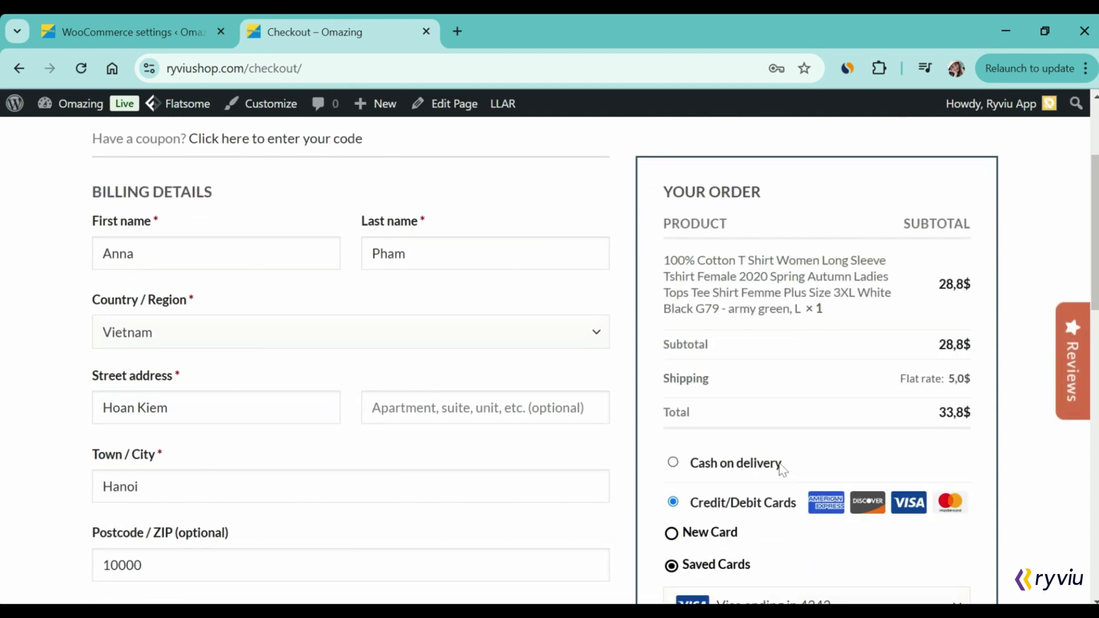
{"action": "left_click_drag", "start_coordinate": [784, 463], "coordinate": [693, 467]}
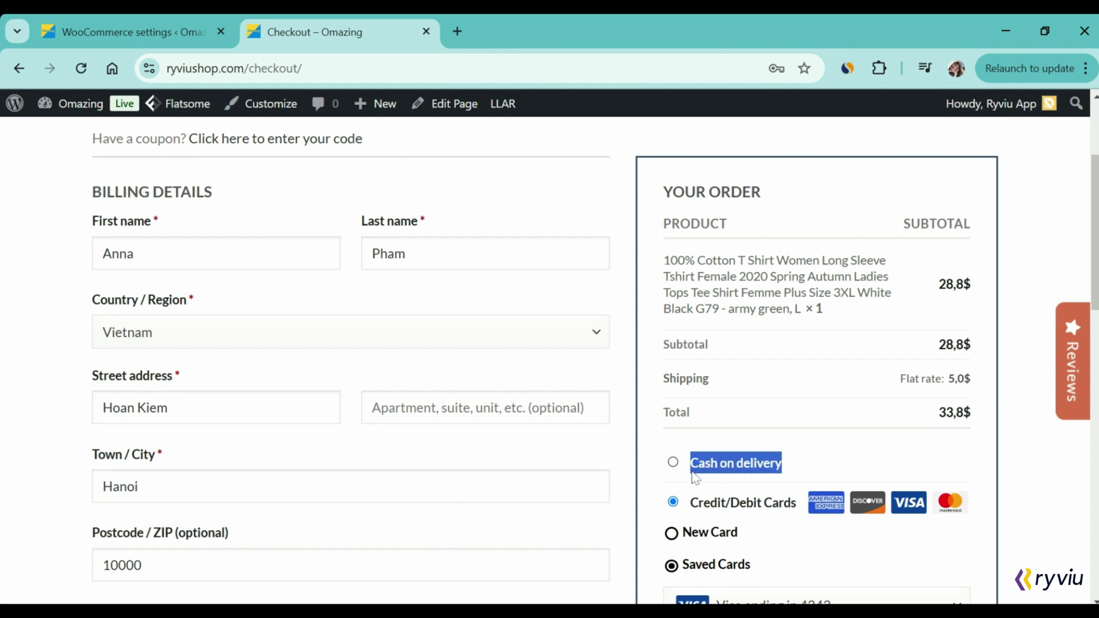
{"action": "left_click", "coordinate": [674, 463]}
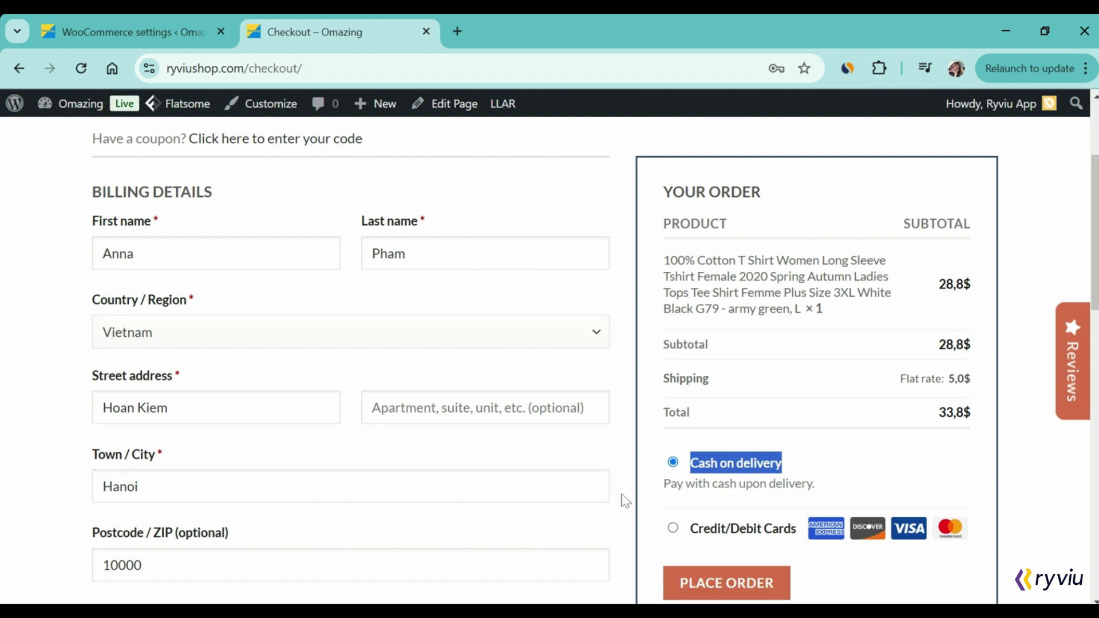
{"action": "scroll", "coordinate": [630, 497], "scroll_direction": "down", "scroll_amount": 2}
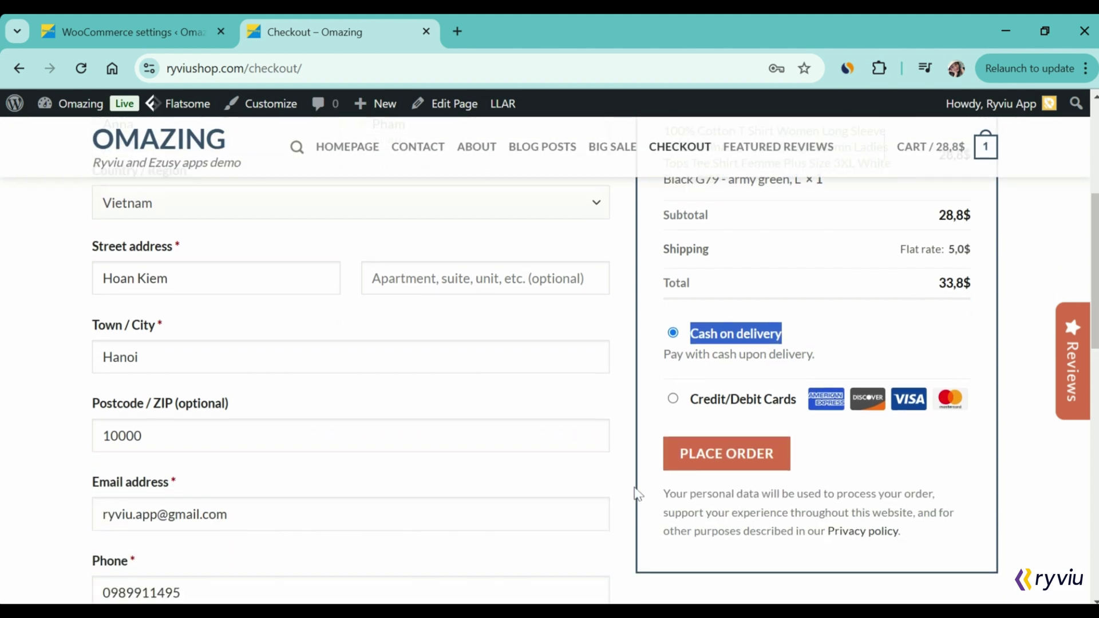
{"action": "scroll", "coordinate": [638, 493], "scroll_direction": "down", "scroll_amount": 1}
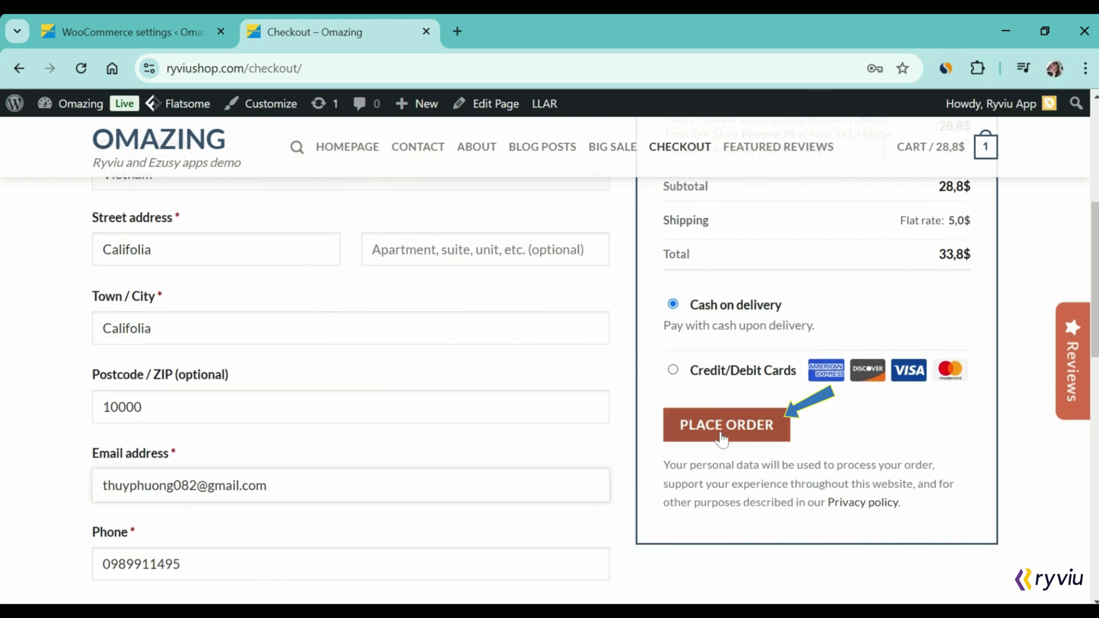
Place the test order and highlight Payment method: Cash on delivery on the confirmation
{"action": "left_click", "coordinate": [721, 434]}
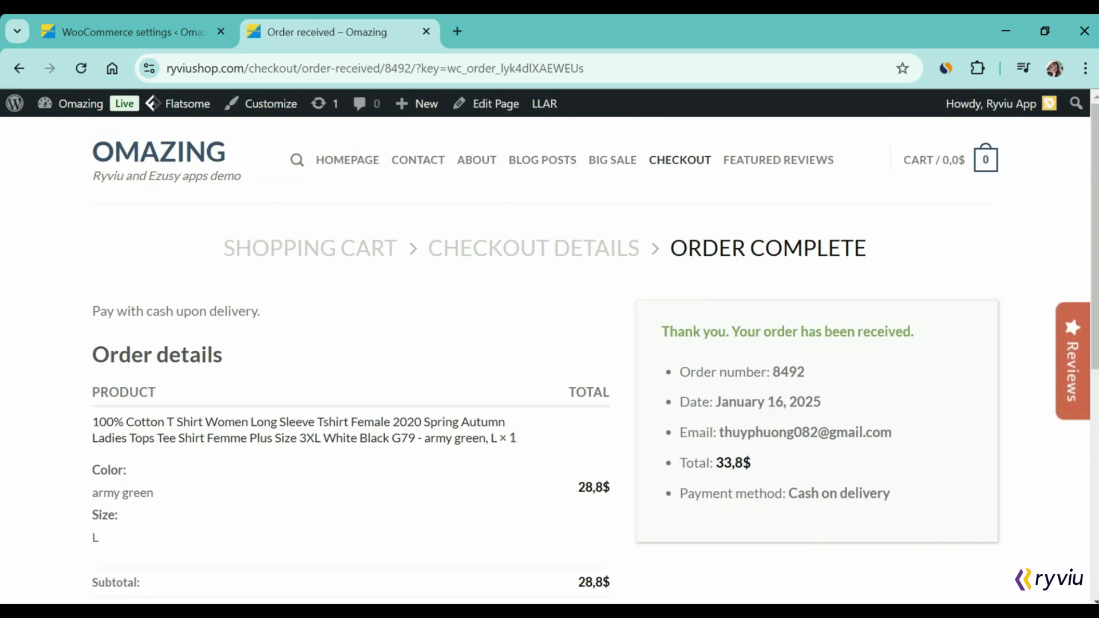
{"action": "scroll", "coordinate": [634, 427], "scroll_direction": "down", "scroll_amount": 4}
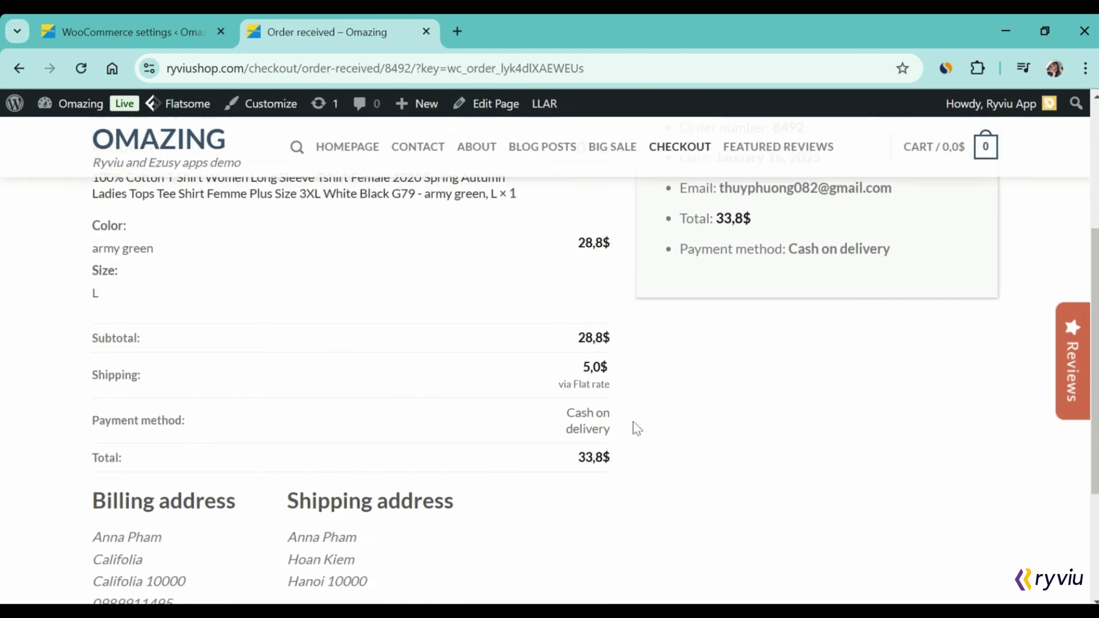
{"action": "left_click_drag", "start_coordinate": [91, 421], "coordinate": [182, 420]}
{"action": "left_click_drag", "start_coordinate": [566, 412], "coordinate": [611, 430]}
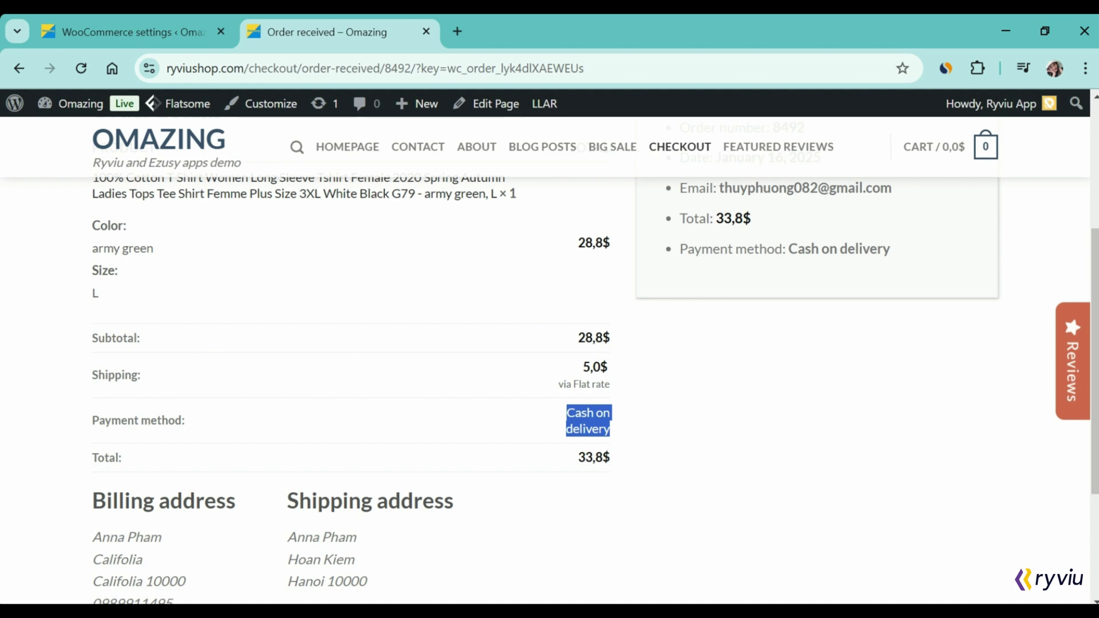
Clear the highlight and look back over order 8492's 33,8$ Order received page
{"action": "left_click", "coordinate": [634, 435]}
{"action": "scroll", "coordinate": [634, 435], "scroll_direction": "down", "scroll_amount": 3}
{"action": "scroll", "coordinate": [634, 435], "scroll_direction": "up", "scroll_amount": 3}
{"action": "scroll", "coordinate": [634, 435], "scroll_direction": "up", "scroll_amount": 3}
{"action": "scroll", "coordinate": [634, 435], "scroll_direction": "up", "scroll_amount": 1}
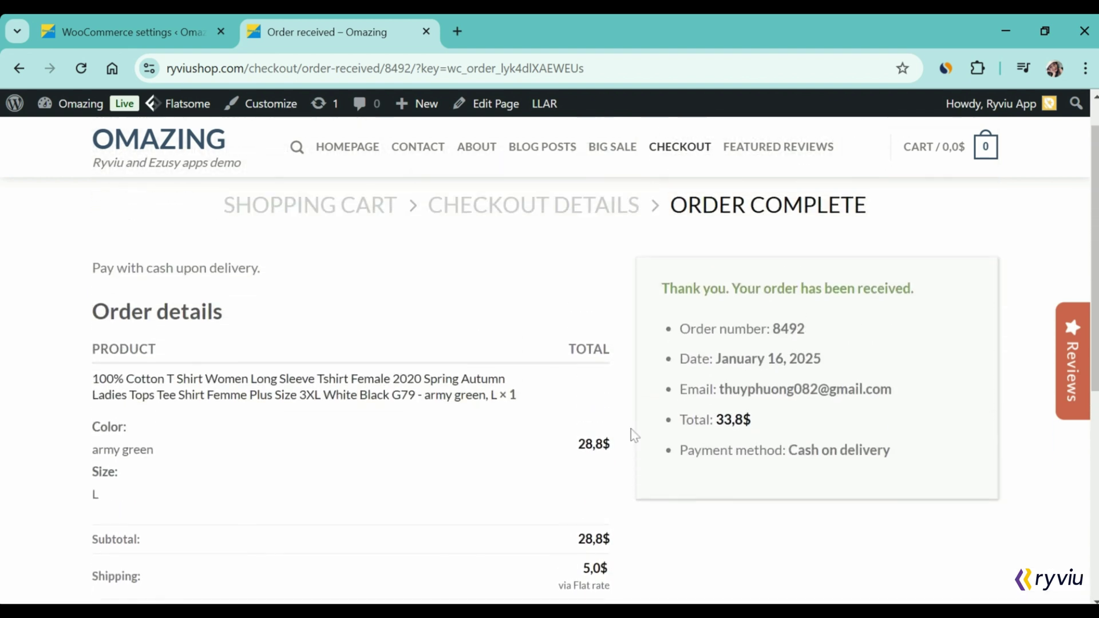